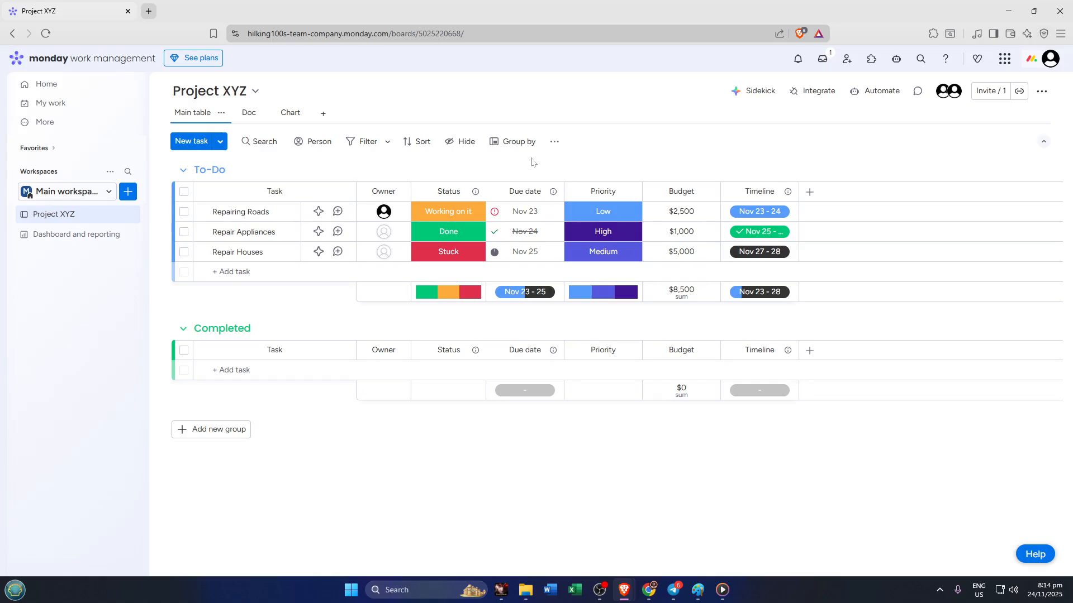
left_click(323, 116)
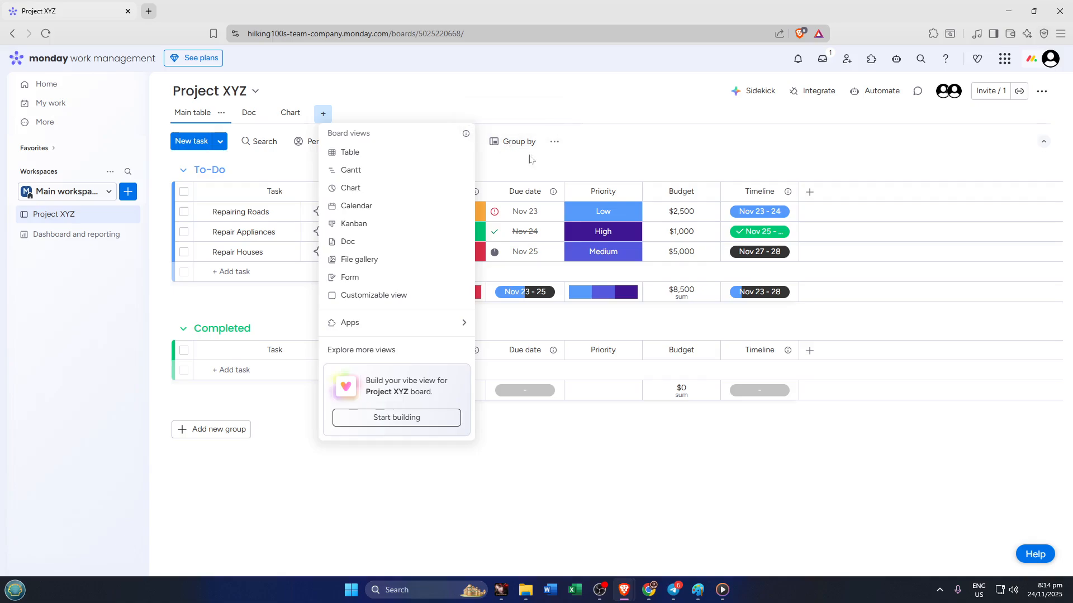
left_click(770, 153)
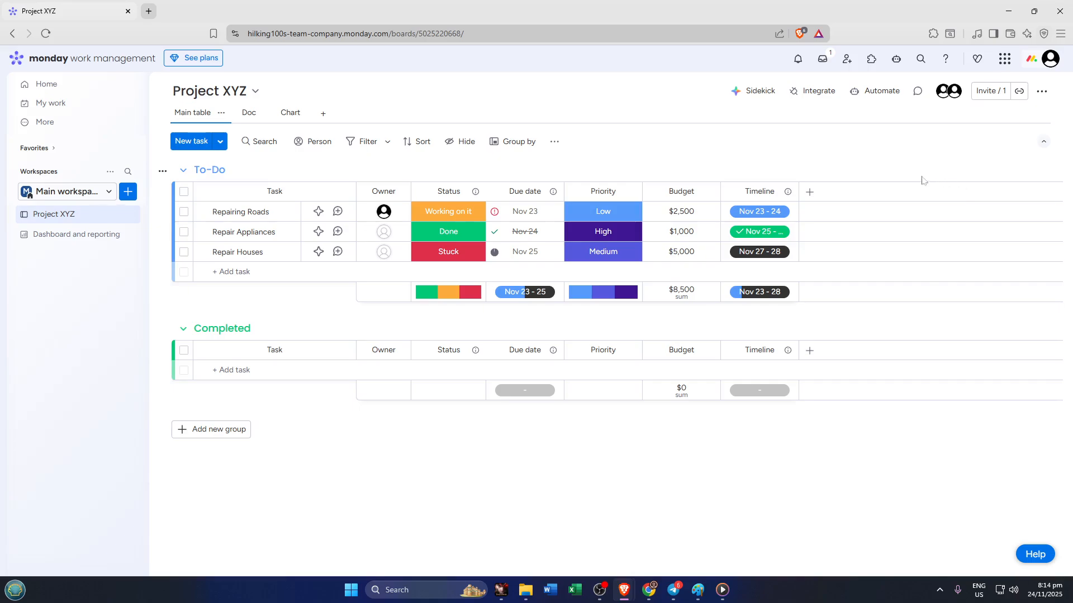
left_click(819, 198)
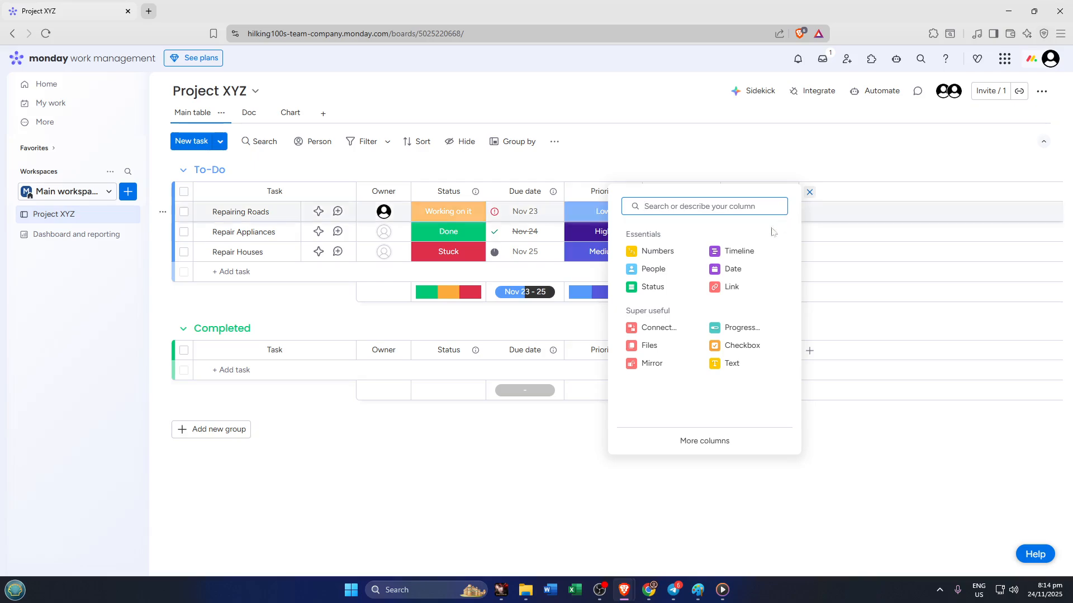
left_click(654, 347)
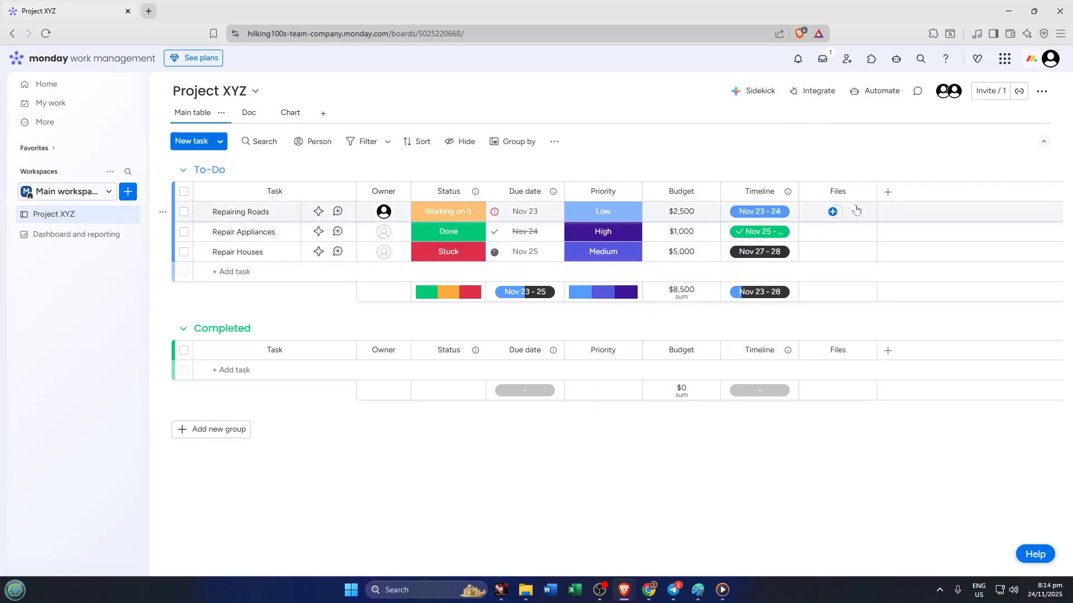
left_click(833, 213)
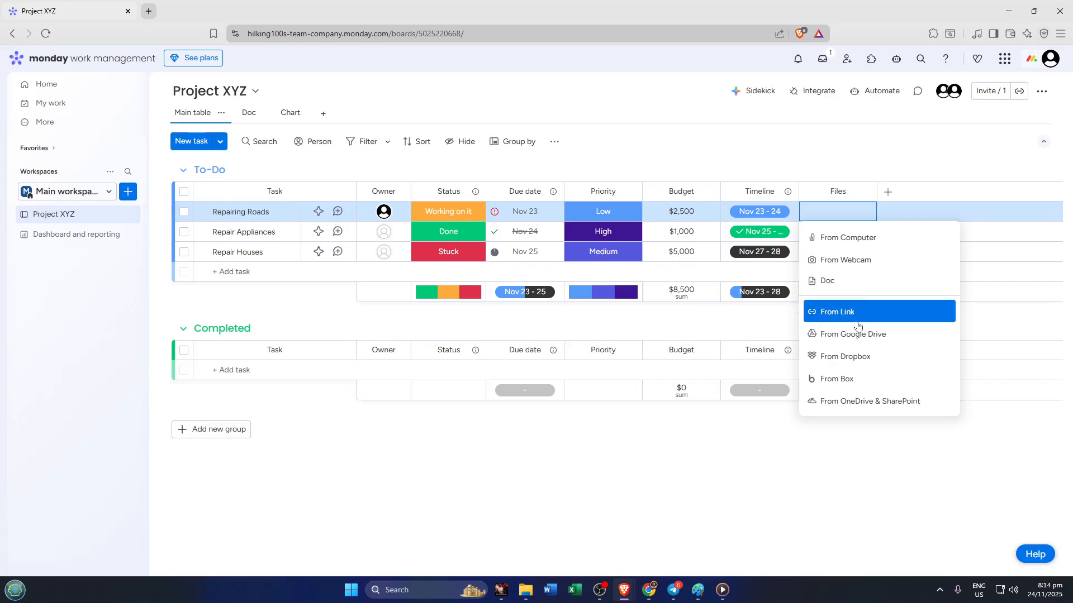
left_click(859, 239)
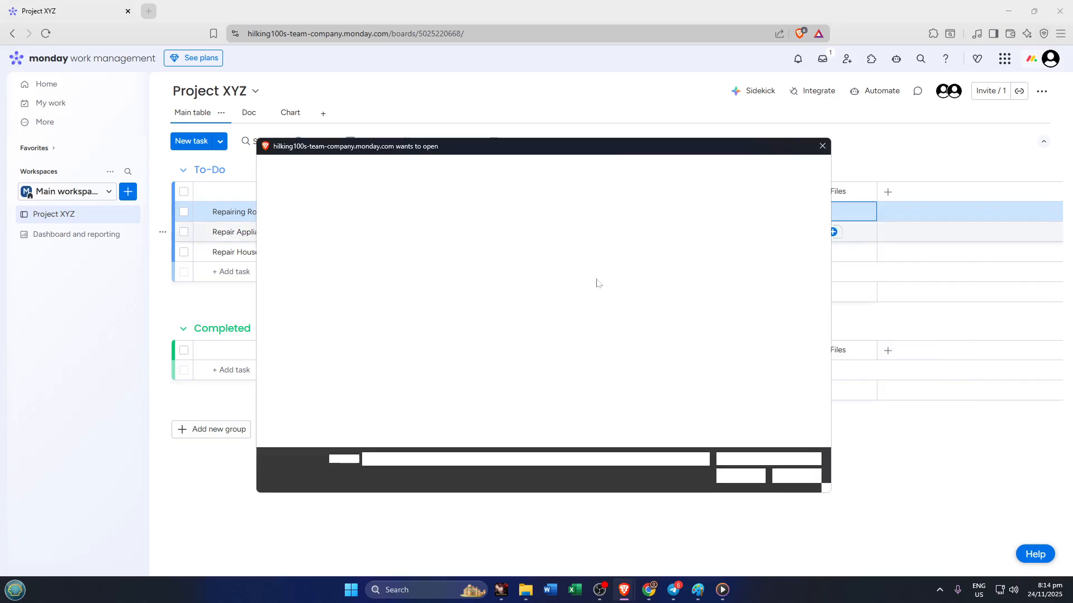
scroll(514, 331, "down", 4)
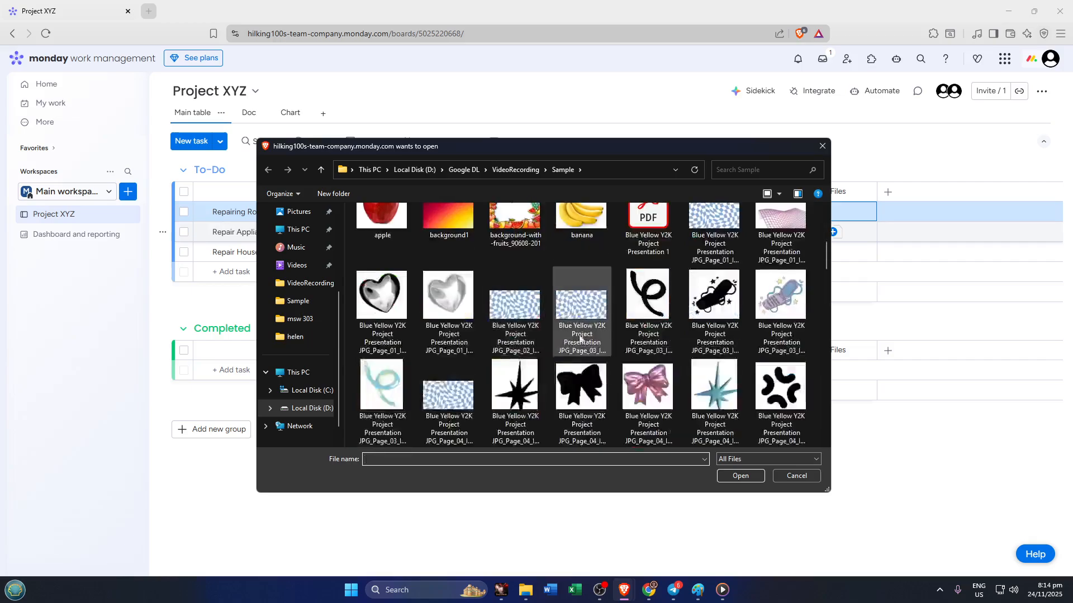
scroll(598, 322, "up", 2)
left_click(647, 246)
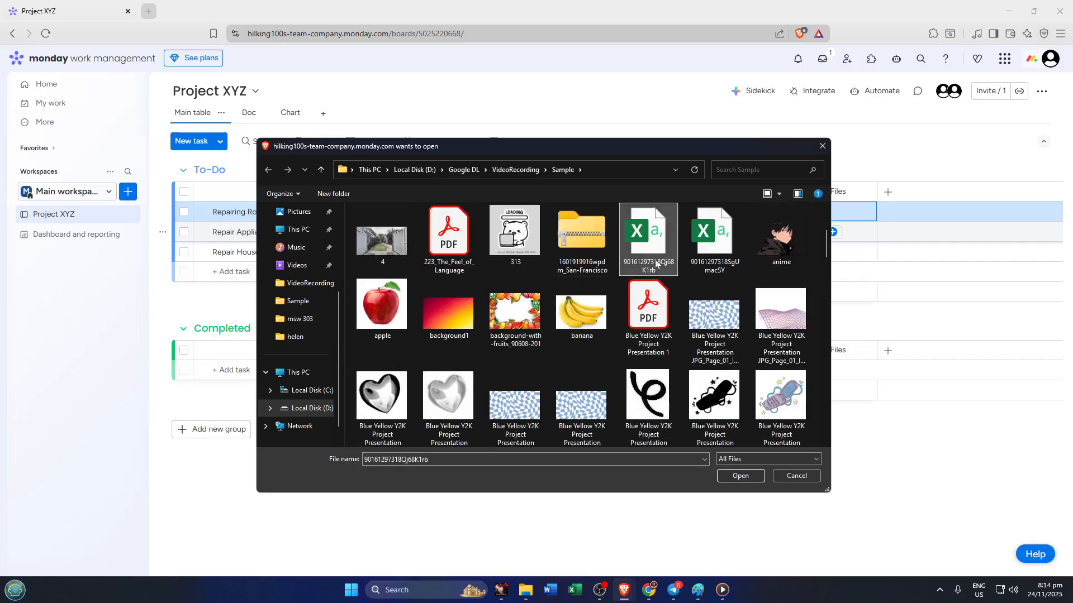
left_click(738, 476)
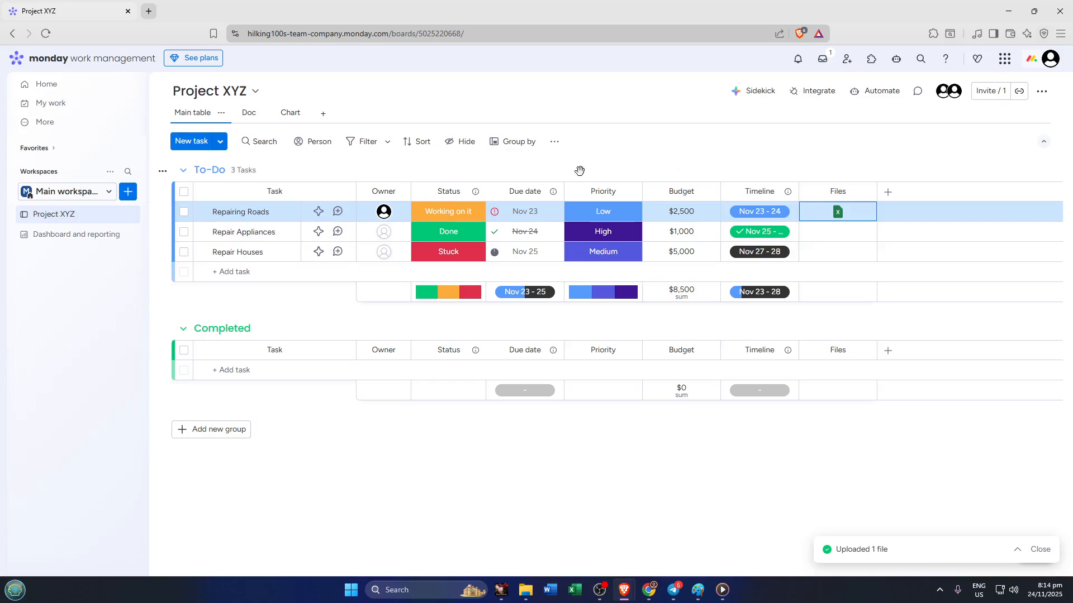
left_click(890, 199)
left_click(889, 196)
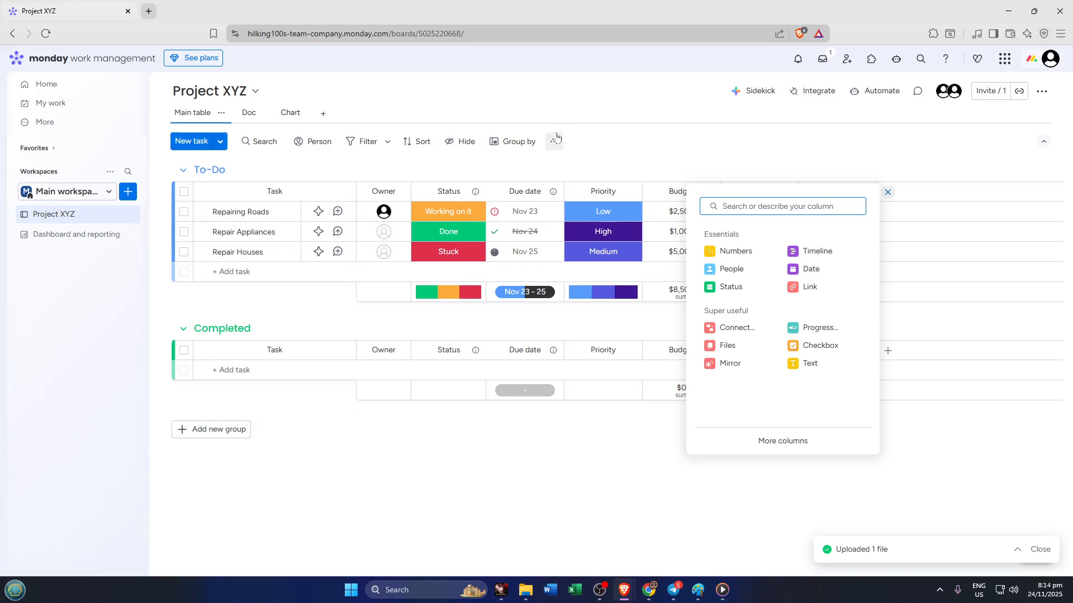
Add a new Doc view to the Project XYZ board and apply the Meeting Notes template to it.
left_click(319, 114)
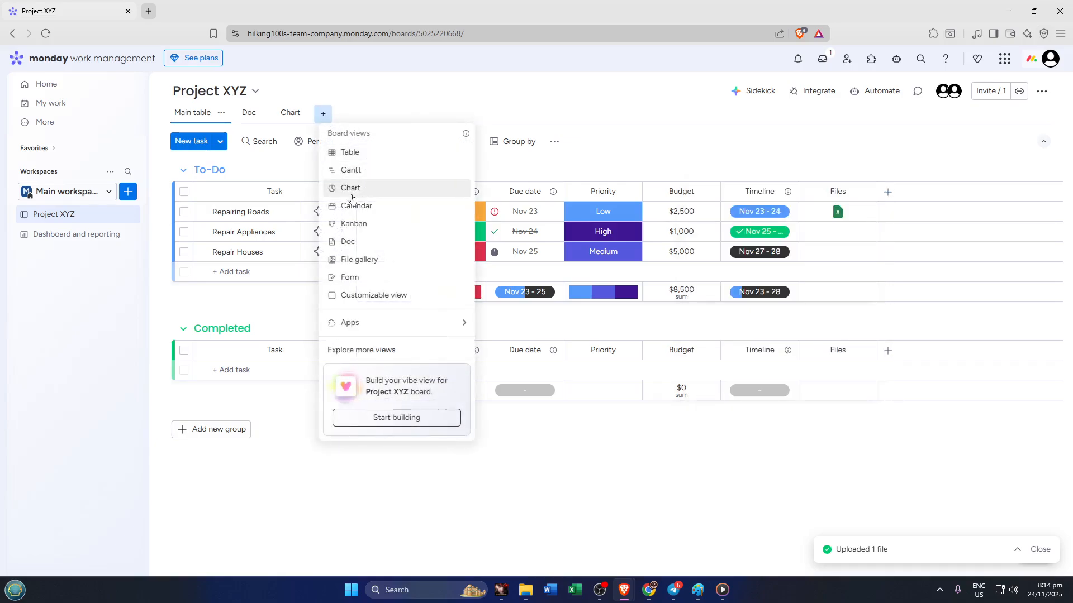
left_click(319, 110)
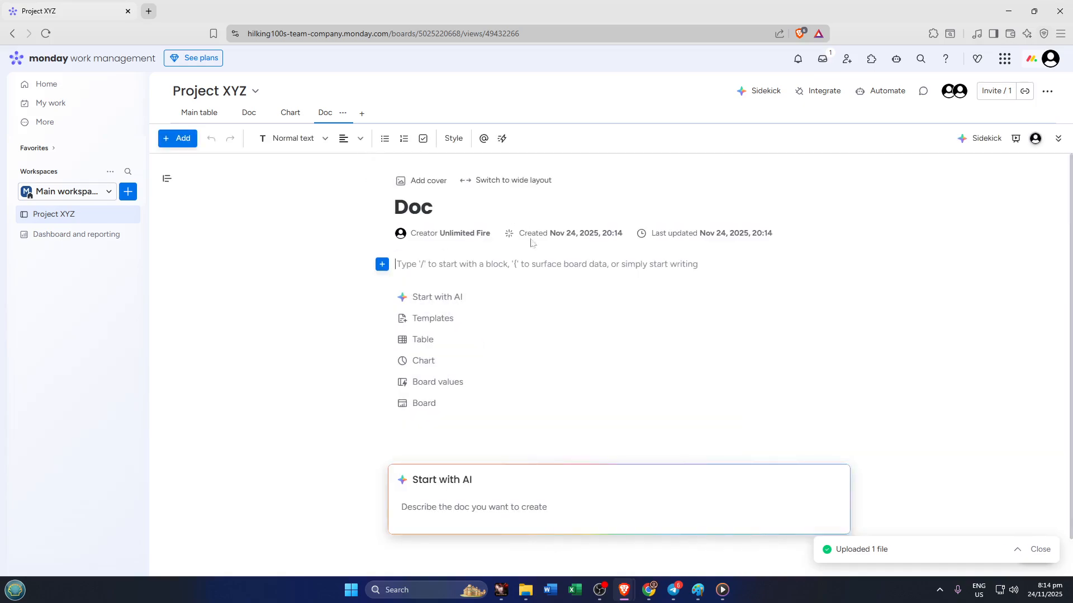
left_click(455, 319)
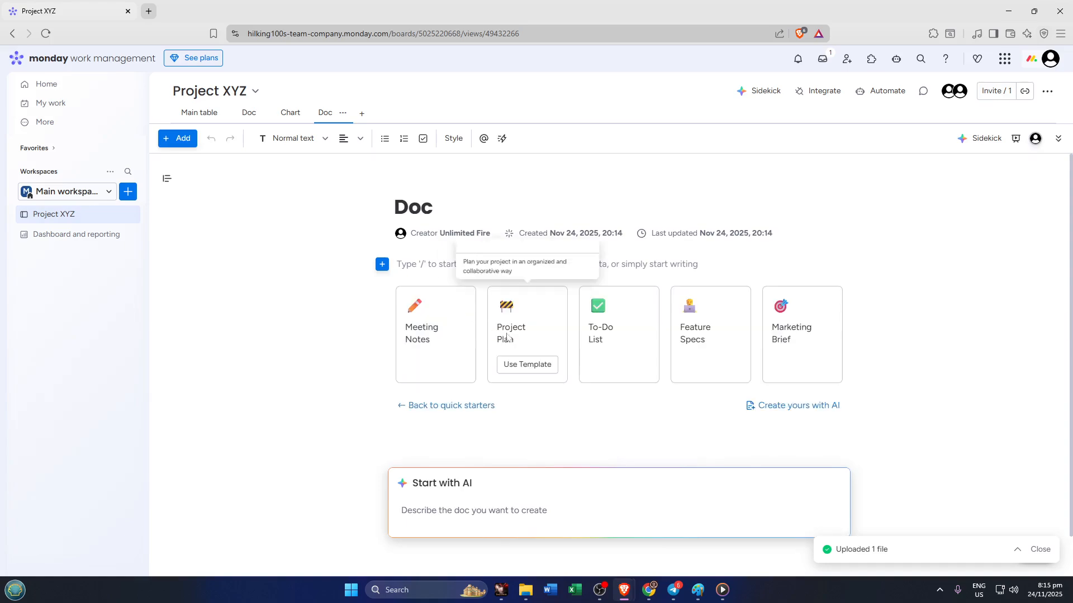
mouse_move(436, 356)
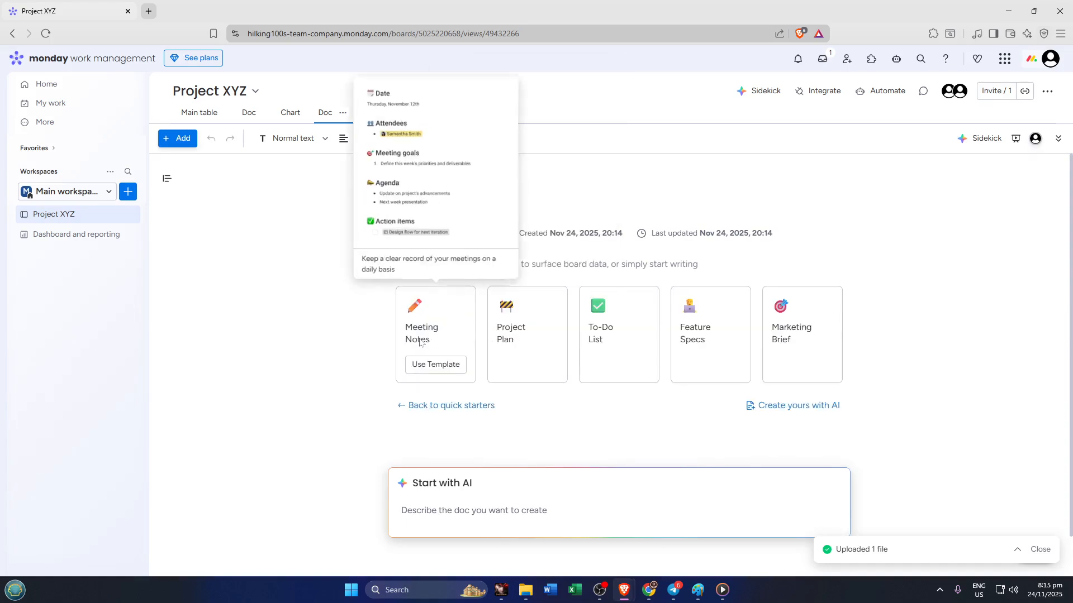
left_click(436, 366)
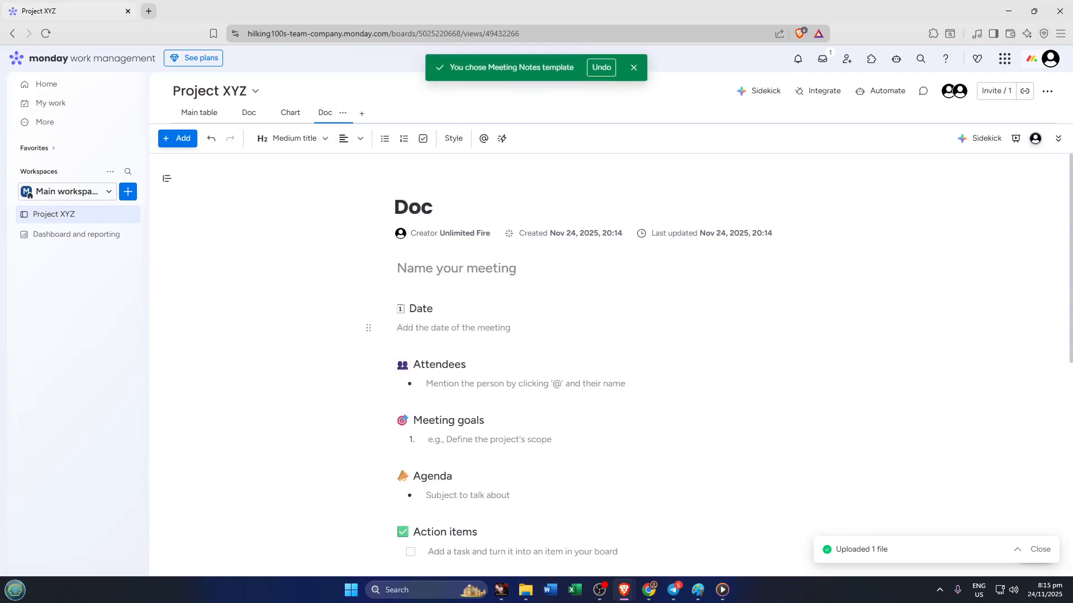
Examine the sections of the Meeting Notes template, including the animated example of embedding a board.
scroll(381, 289, "down", 2)
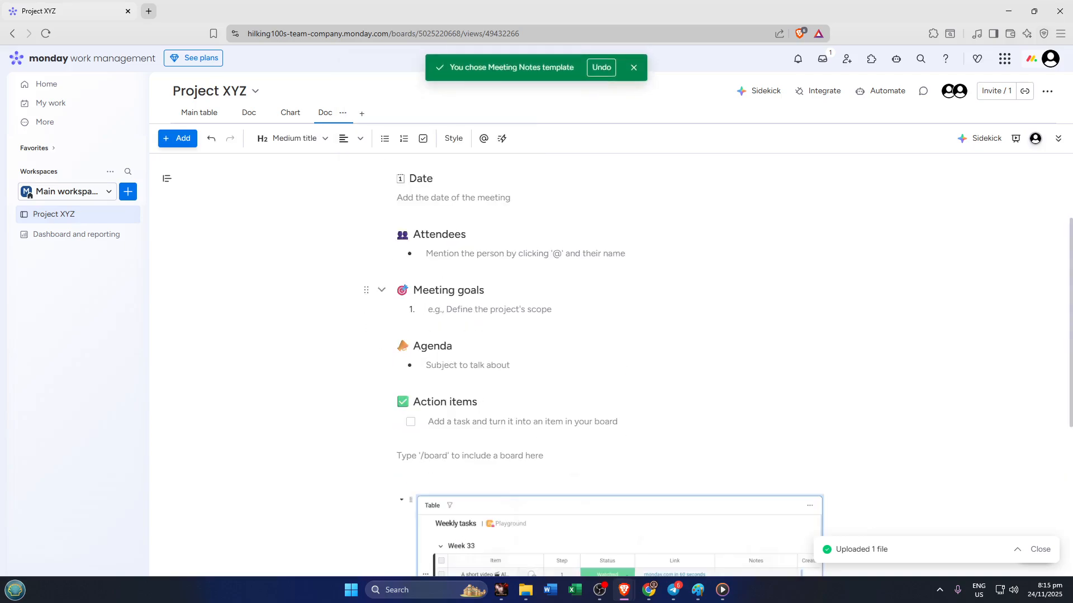
scroll(472, 383, "down", 2)
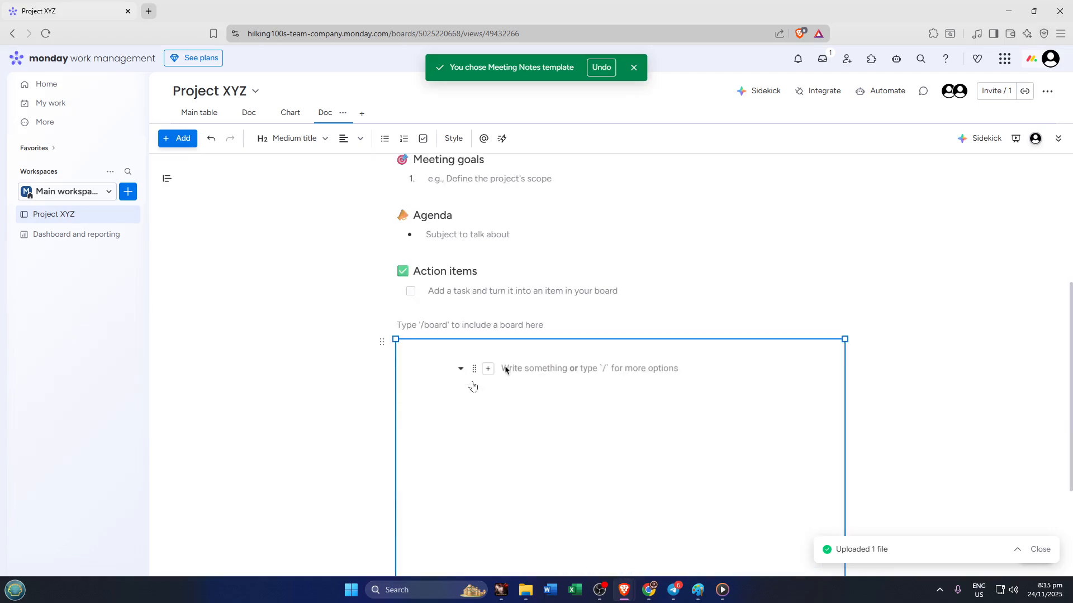
type("/")
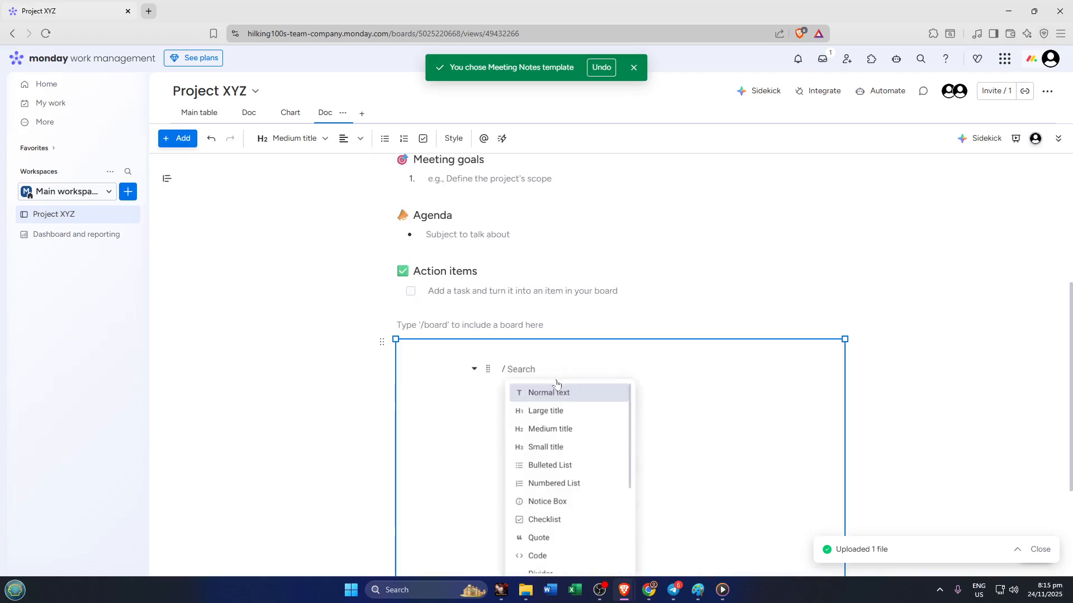
type("board")
key("Return")
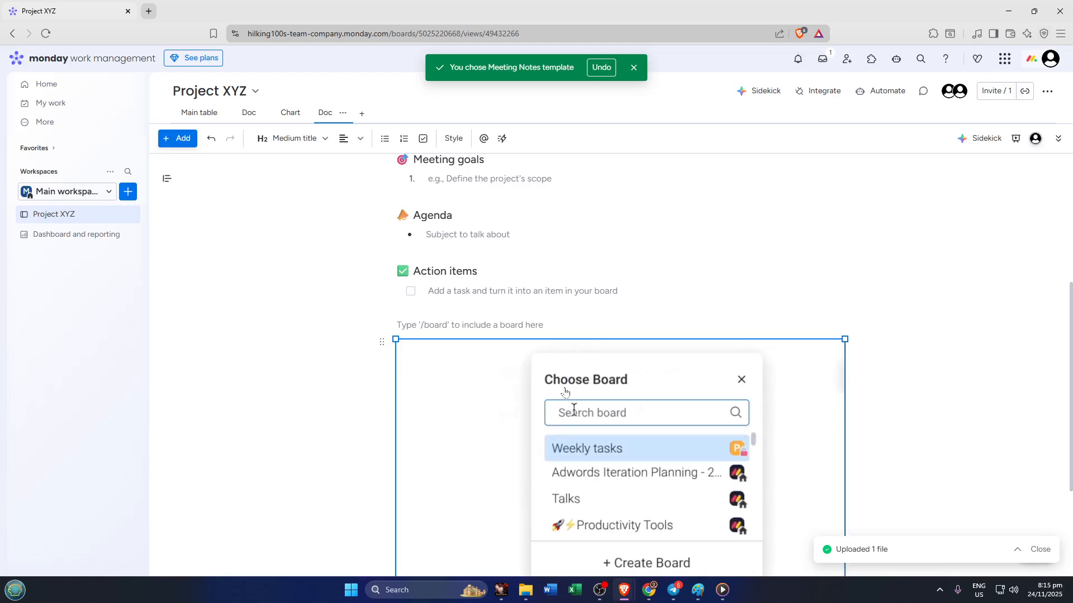
scroll(620, 341, "down", 2)
left_click(594, 328)
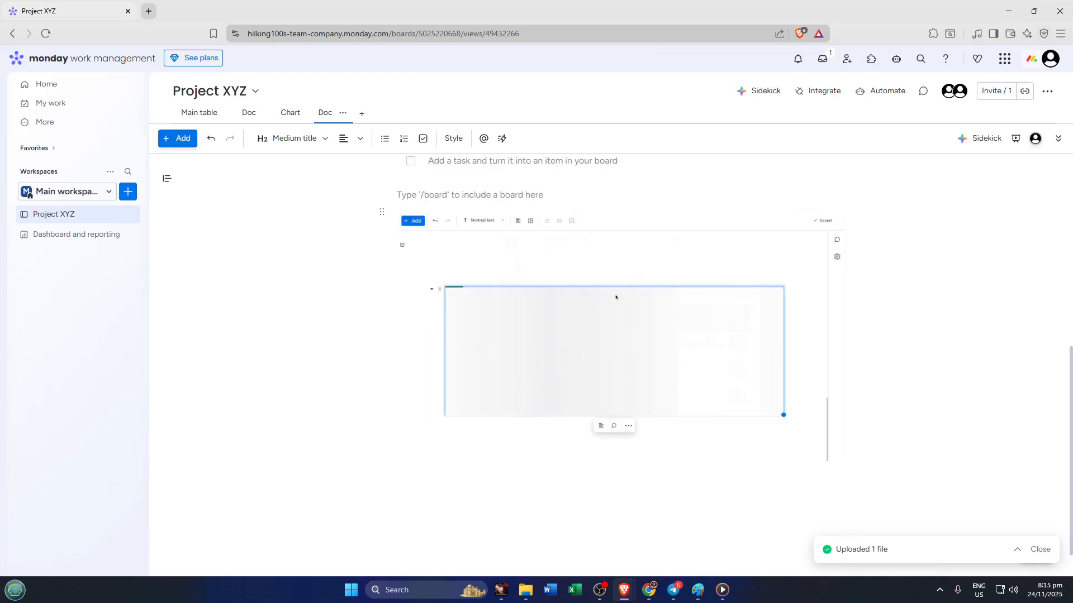
scroll(615, 363, "up", 2)
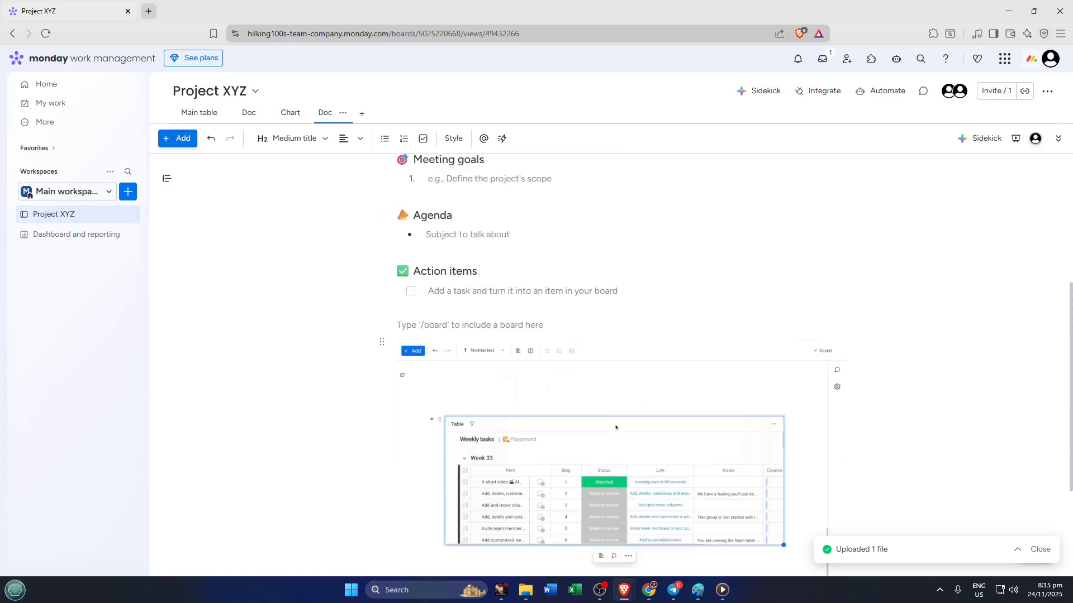
scroll(615, 363, "up", 4)
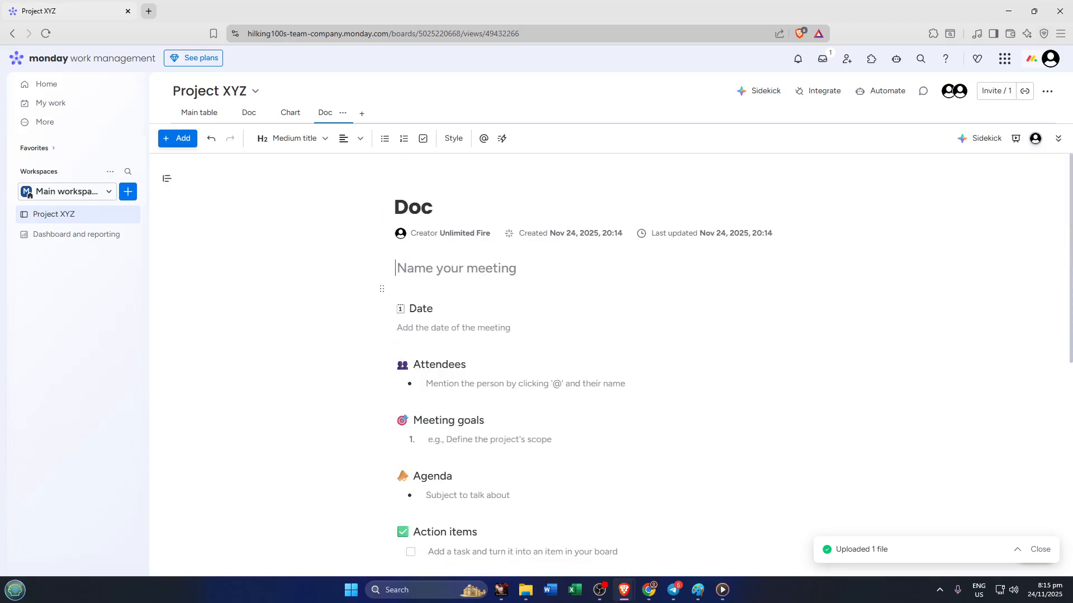
Enter "First Meeting" as the meeting name at the start of the meeting notes.
left_click(424, 269)
scroll(559, 257, "down", 2)
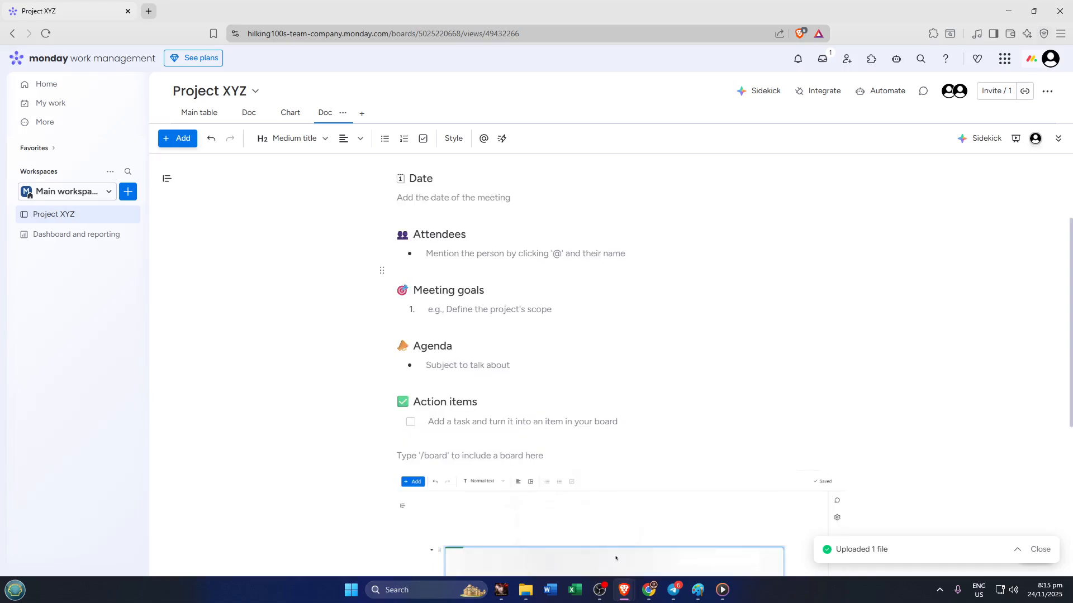
scroll(616, 559, "up", 2)
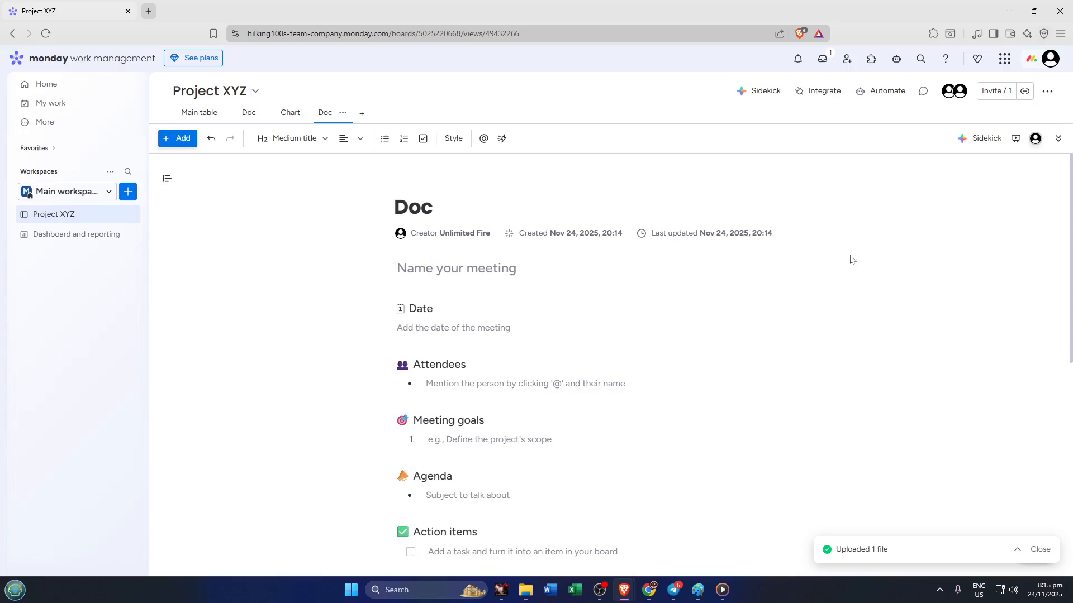
type("Fi")
type("r")
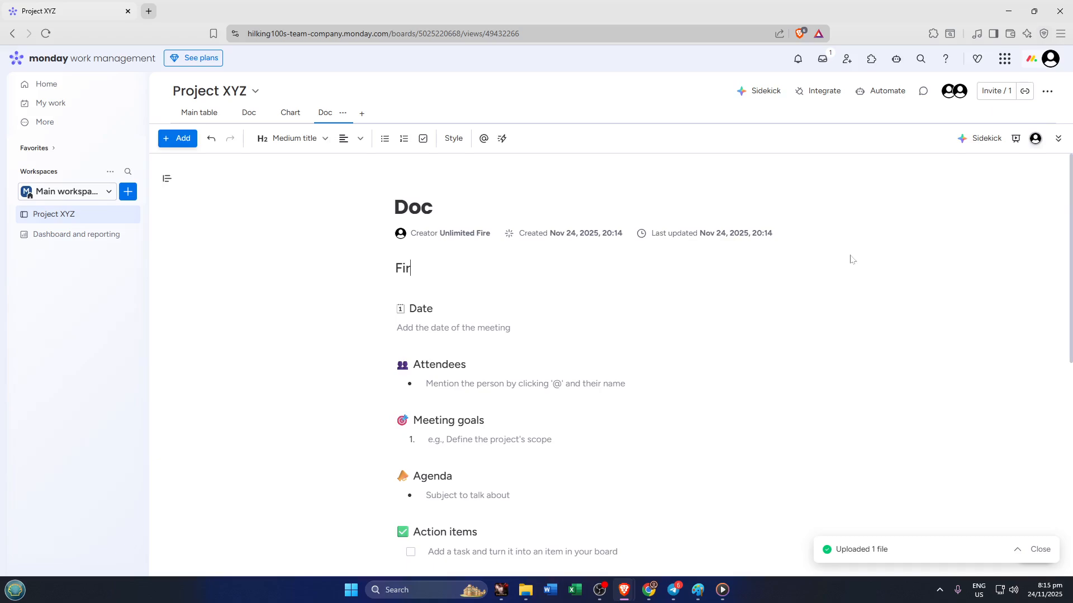
type("st Meeting")
Enter 01-29-2026 as the meeting date under the Date heading and start a new line below it.
left_click(408, 328)
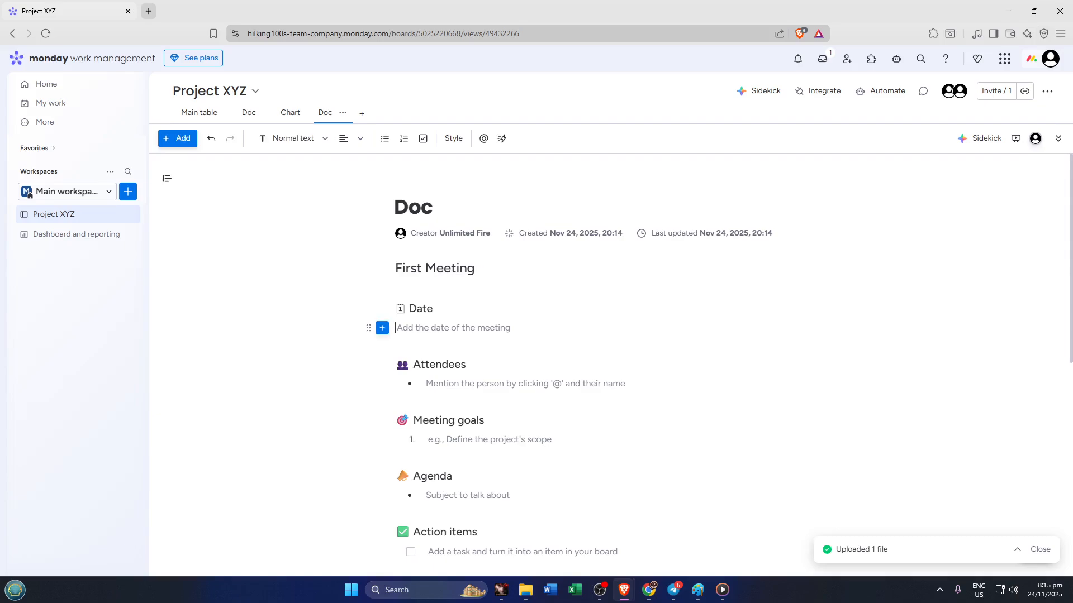
scroll(616, 557, "down", 2)
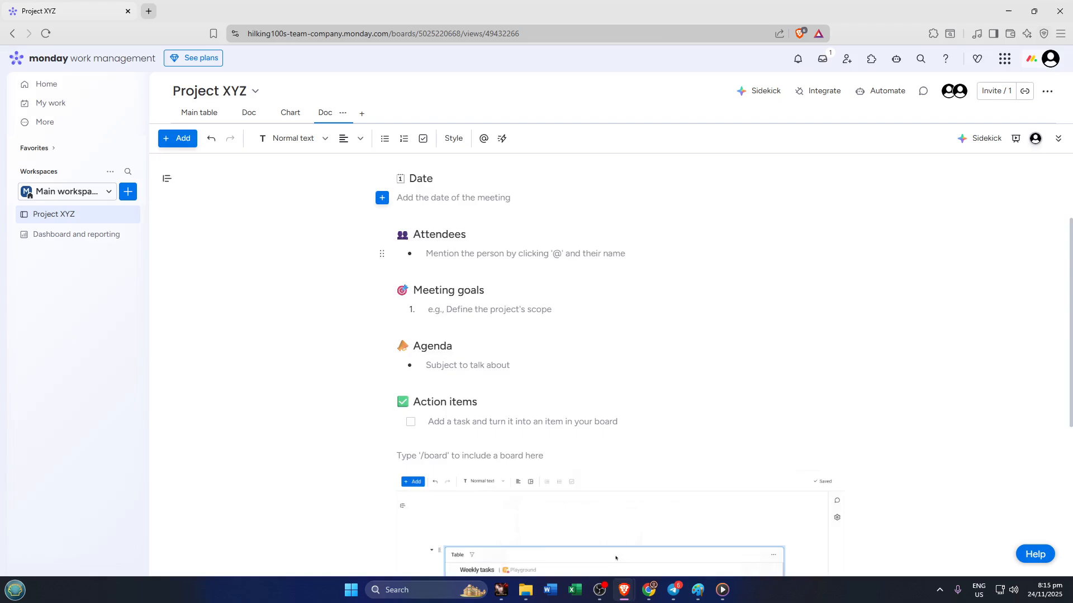
scroll(616, 557, "up", 2)
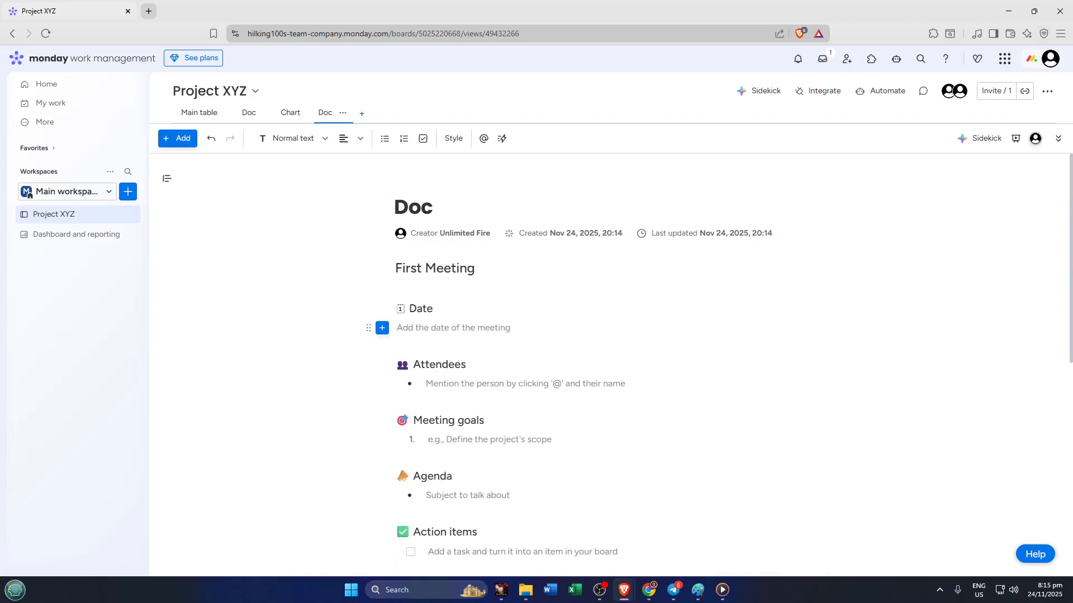
type("01")
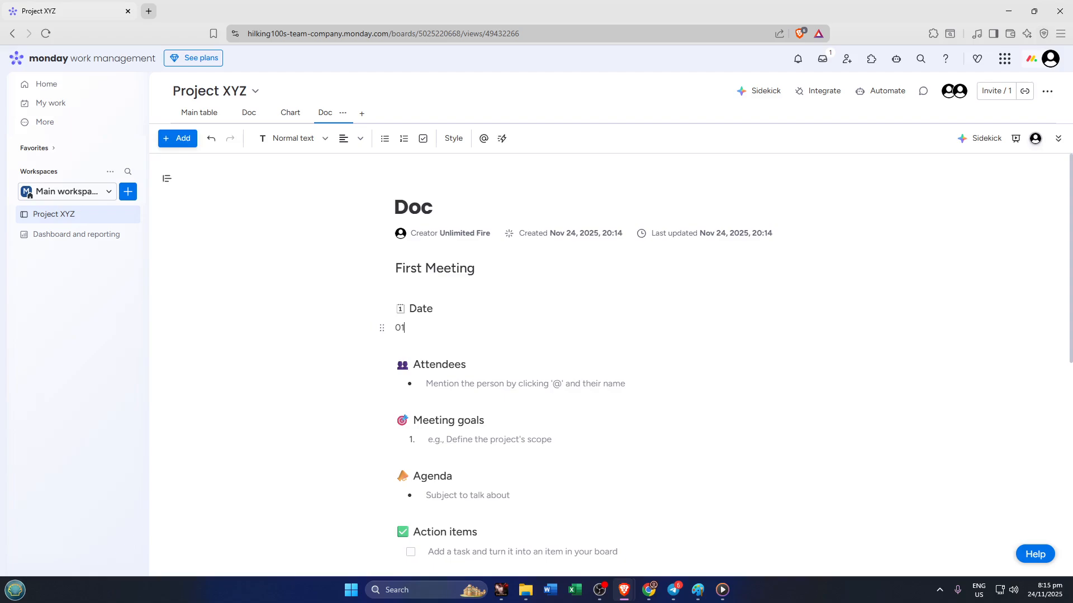
type("-29-2025")
key("BackSpace")
type("6")
key("Return")
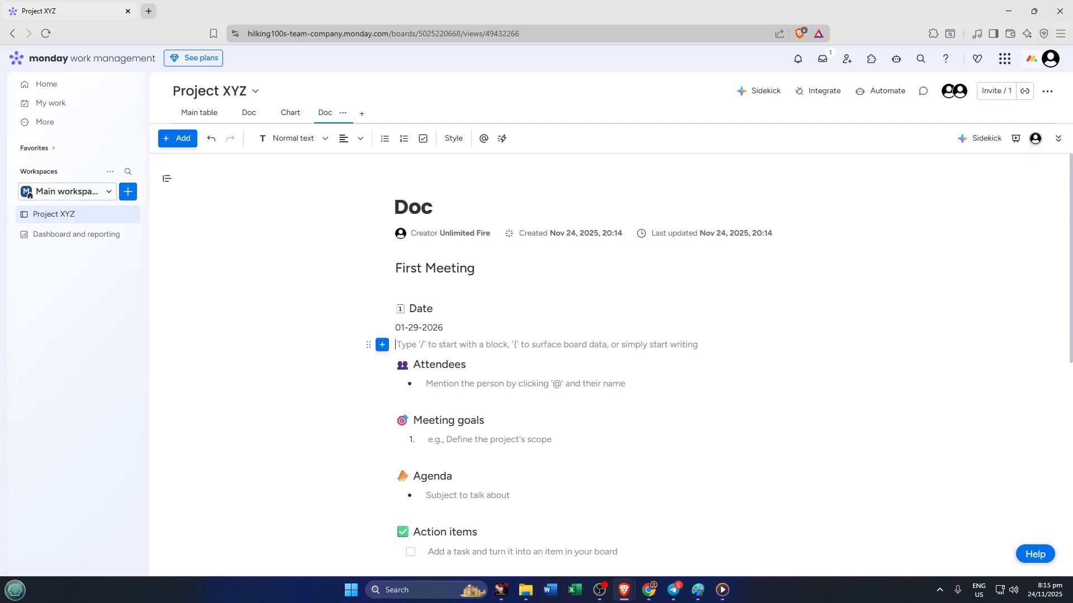
scroll(609, 363, "down", 2)
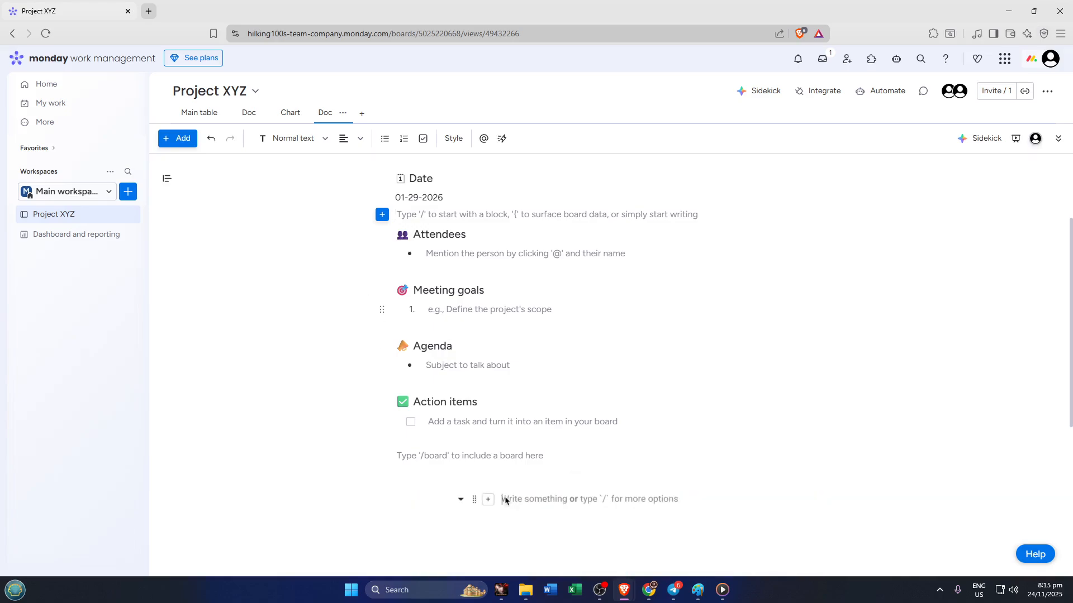
scroll(505, 500, "down", 4)
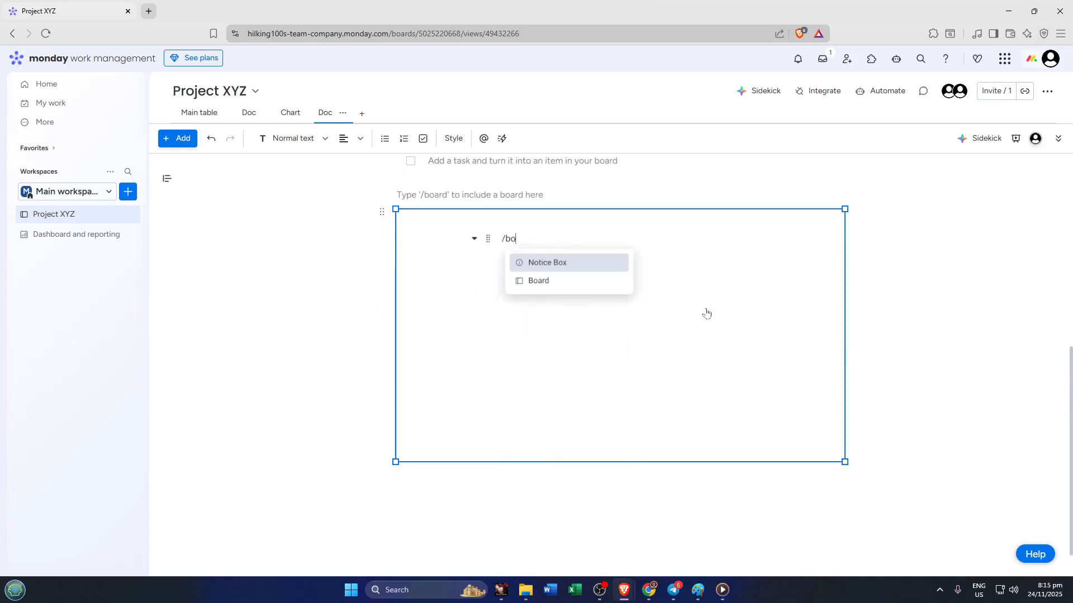
scroll(848, 297, "up", 2)
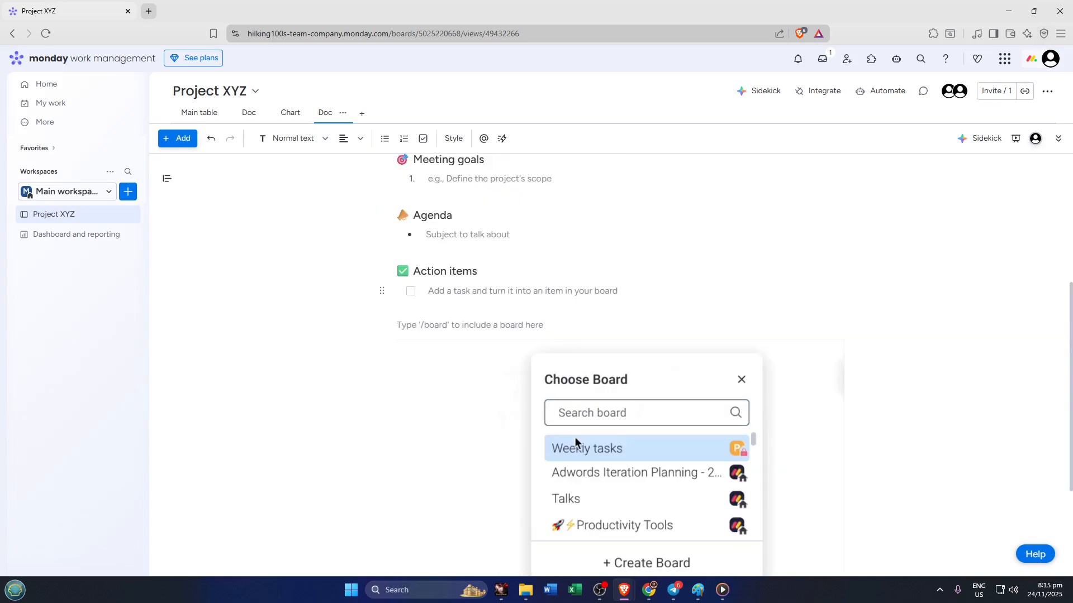